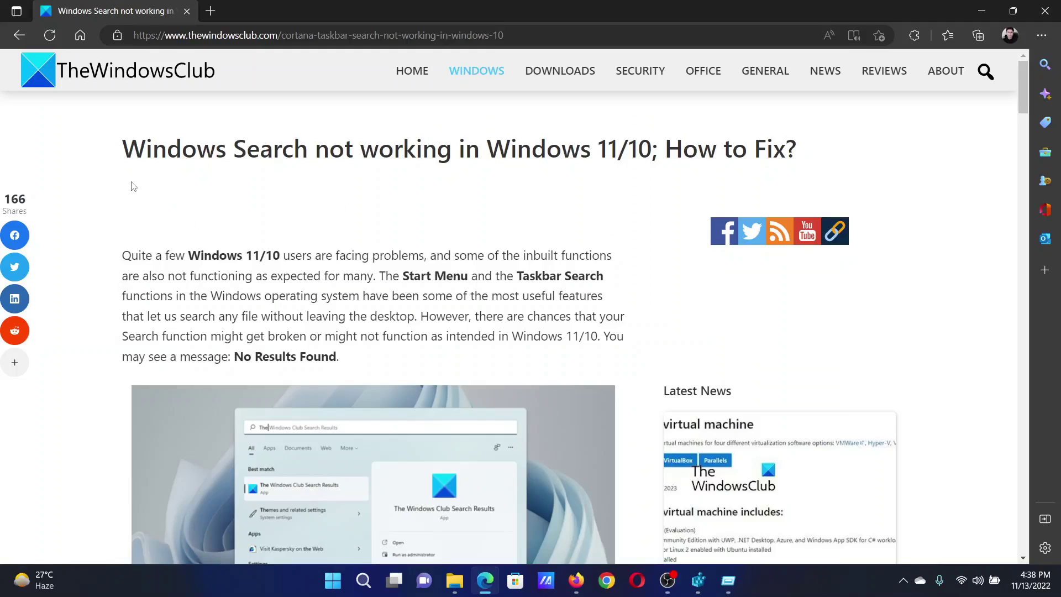
# Step: Highlight part of the Windows Search article's title, then clear the selection
pyautogui.moveTo(123, 148); pyautogui.dragTo(590, 154)
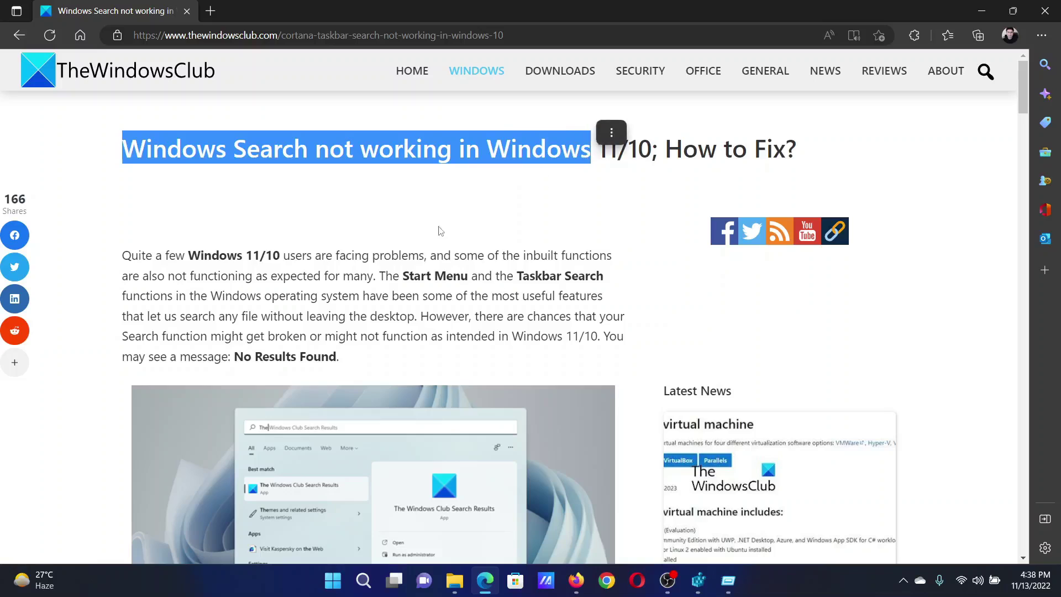
pyautogui.click(398, 235)
pyautogui.scroll(-5, 398, 235)
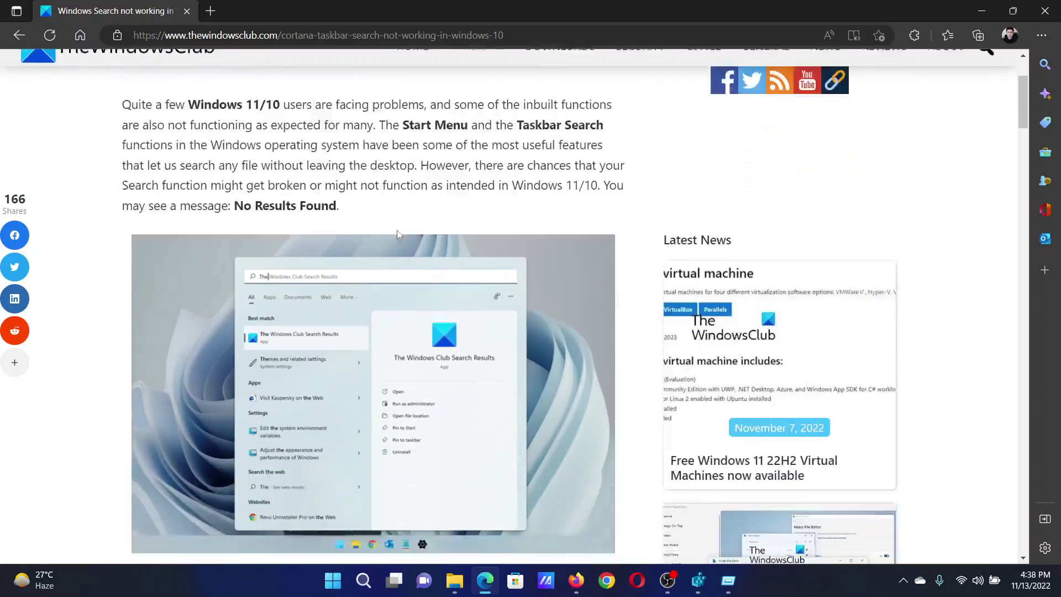
pyautogui.scroll(-5, 398, 234)
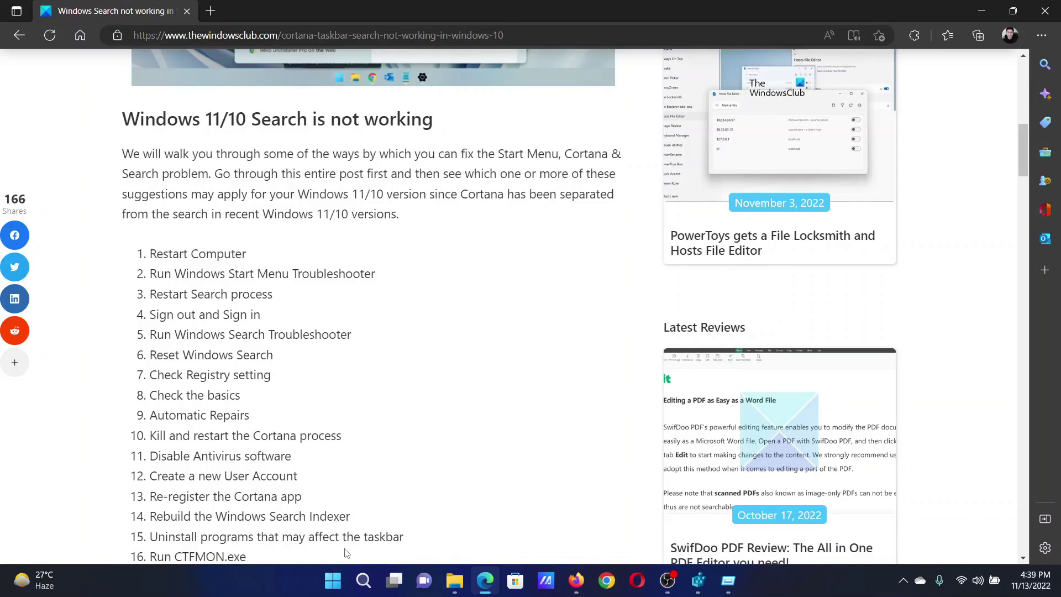
# Step: Bring up the Start button's Win+X quick-access menu, then dismiss it
pyautogui.rightClick(332, 580)
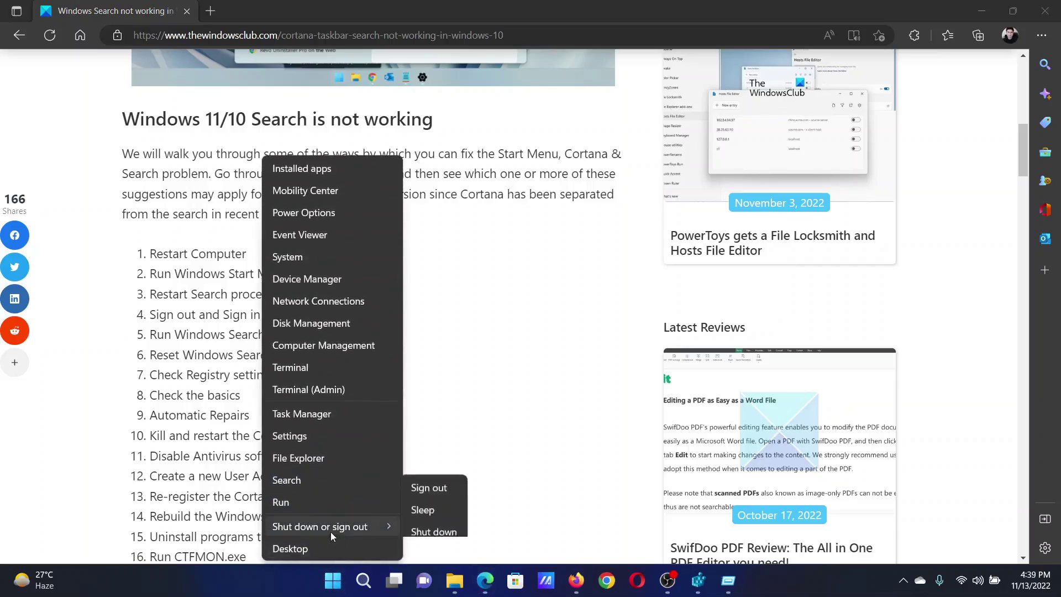
pyautogui.moveTo(319, 526)
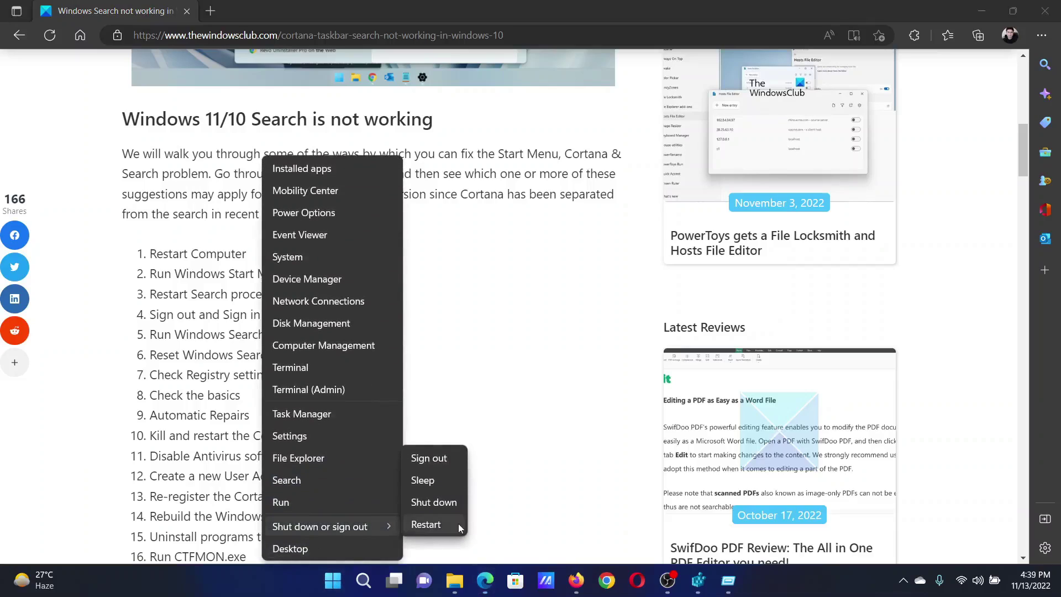
pyautogui.click(505, 277)
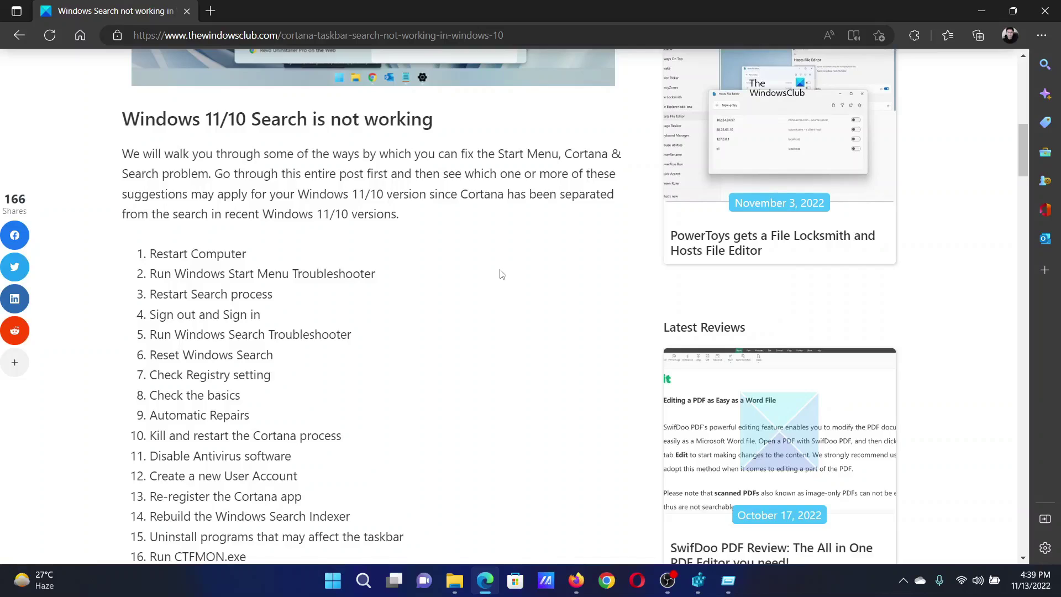
# Step: Browse System > Troubleshoot > Other troubleshooters in Settings, then return to the article
pyautogui.rightClick(332, 580)
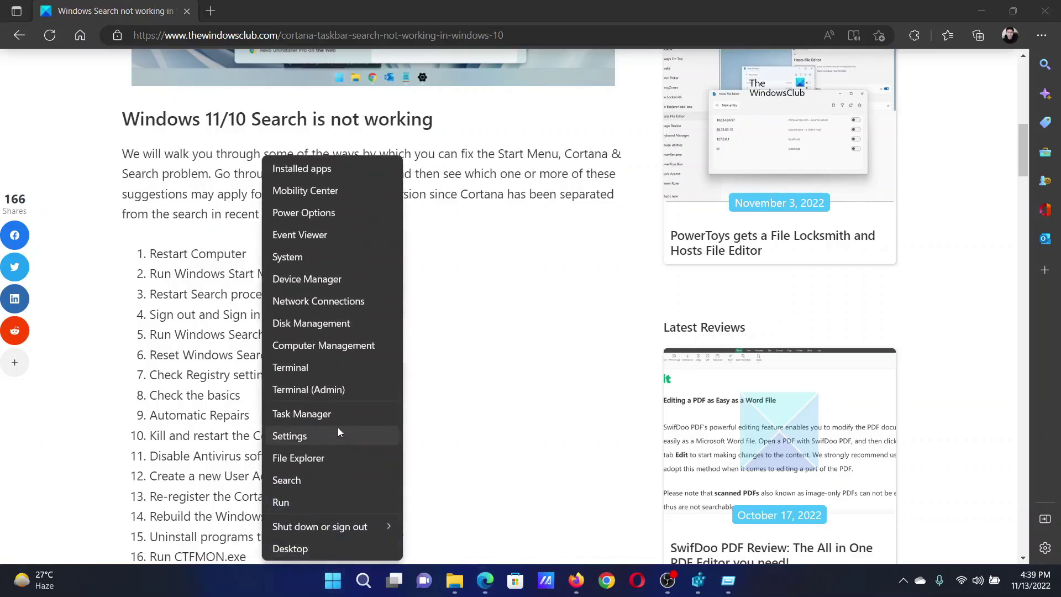
pyautogui.click(338, 431)
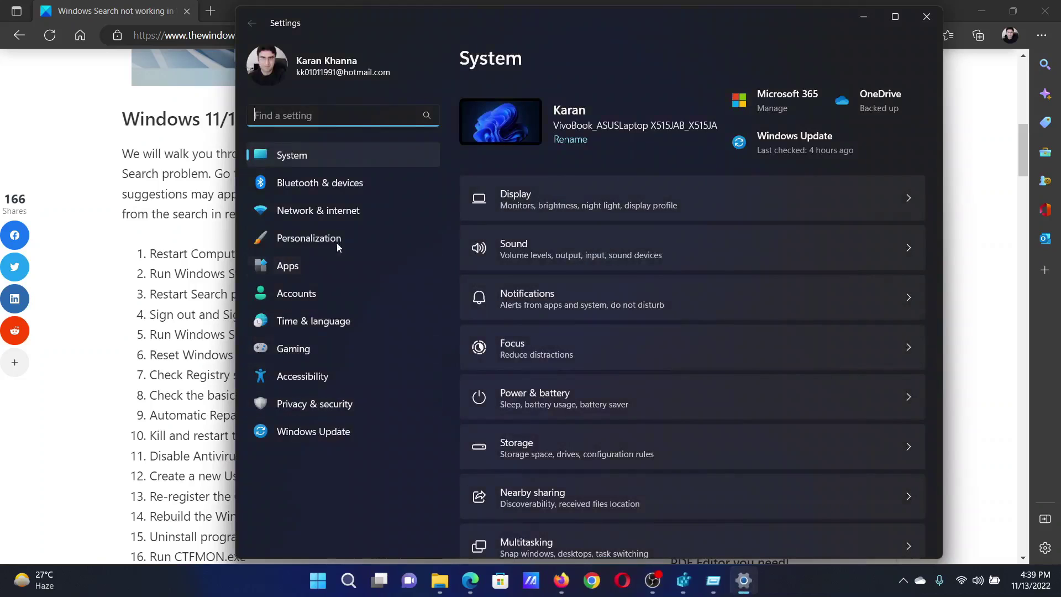
pyautogui.scroll(-3, 660, 436)
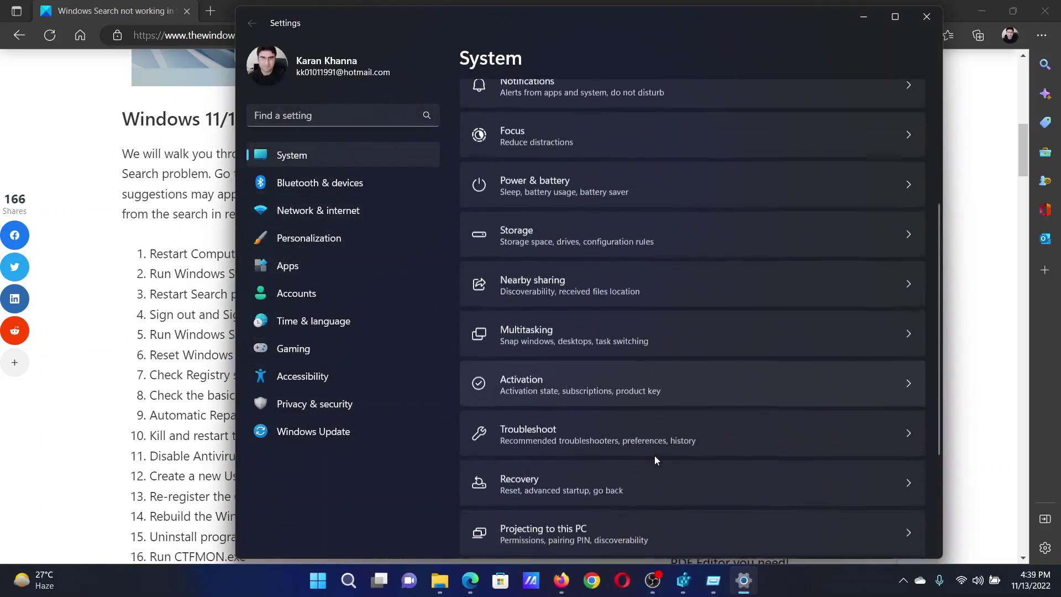
pyautogui.scroll(-1, 654, 455)
pyautogui.click(659, 366)
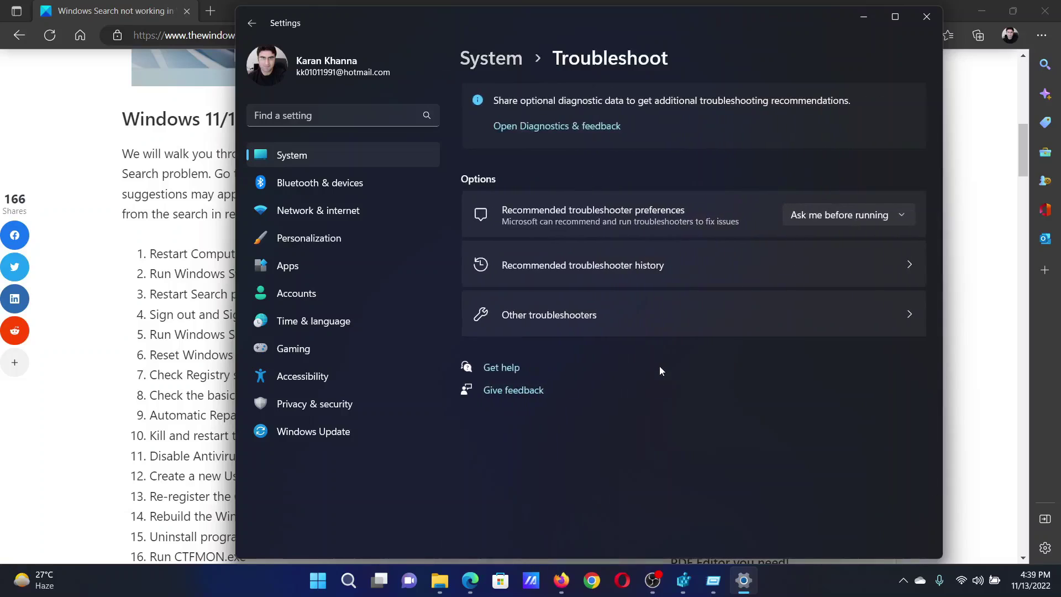
pyautogui.click(657, 324)
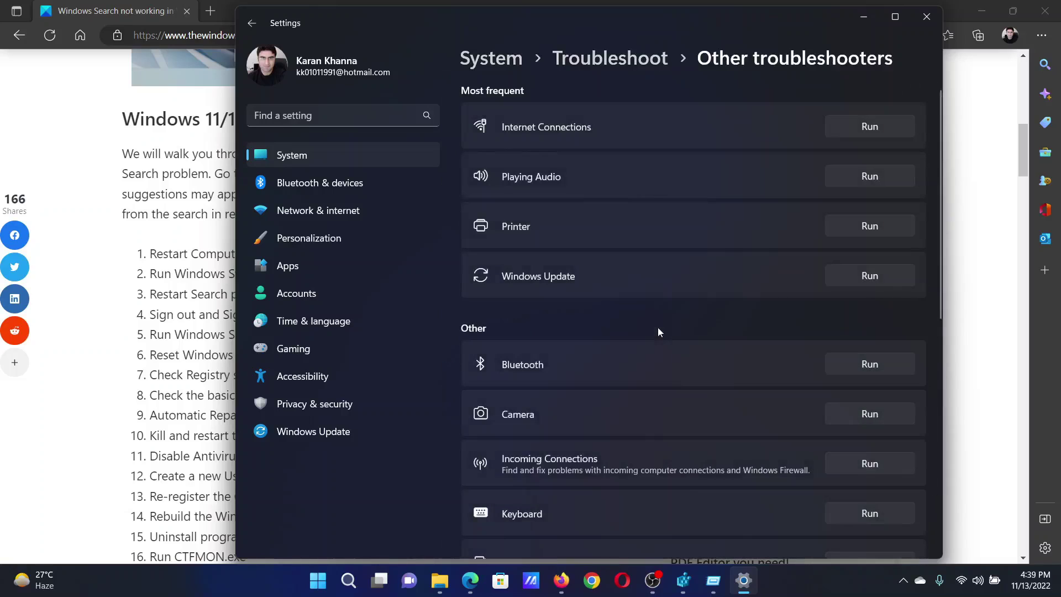
pyautogui.scroll(-3, 657, 328)
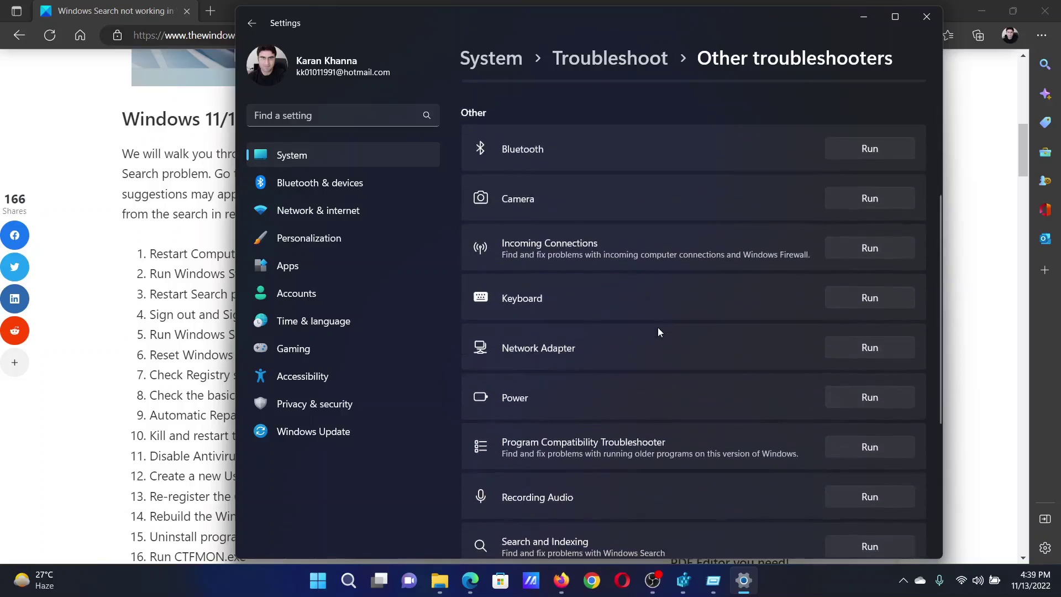
pyautogui.scroll(-1, 657, 328)
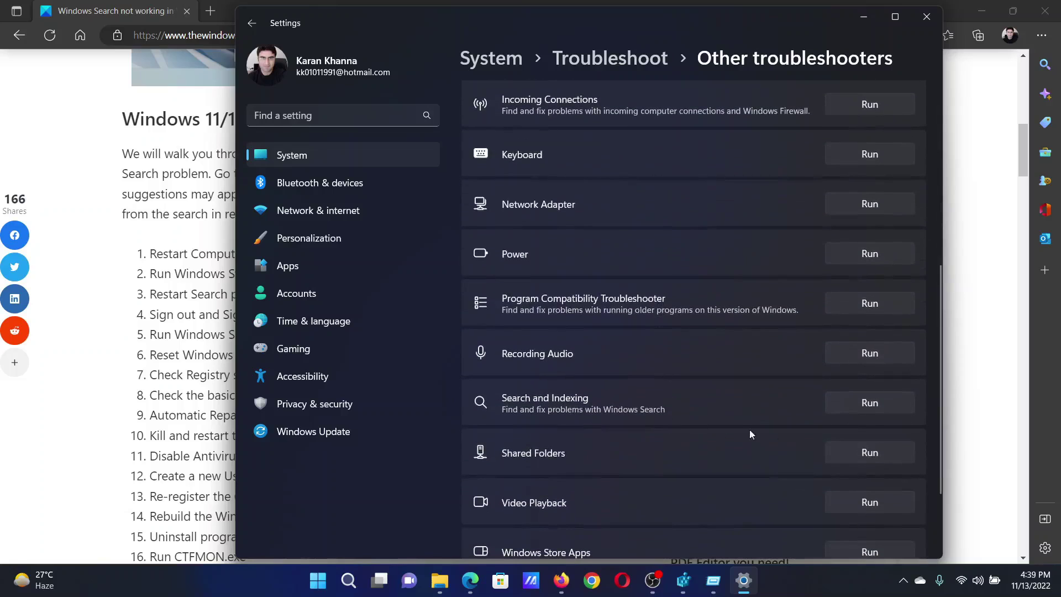
pyautogui.click(191, 388)
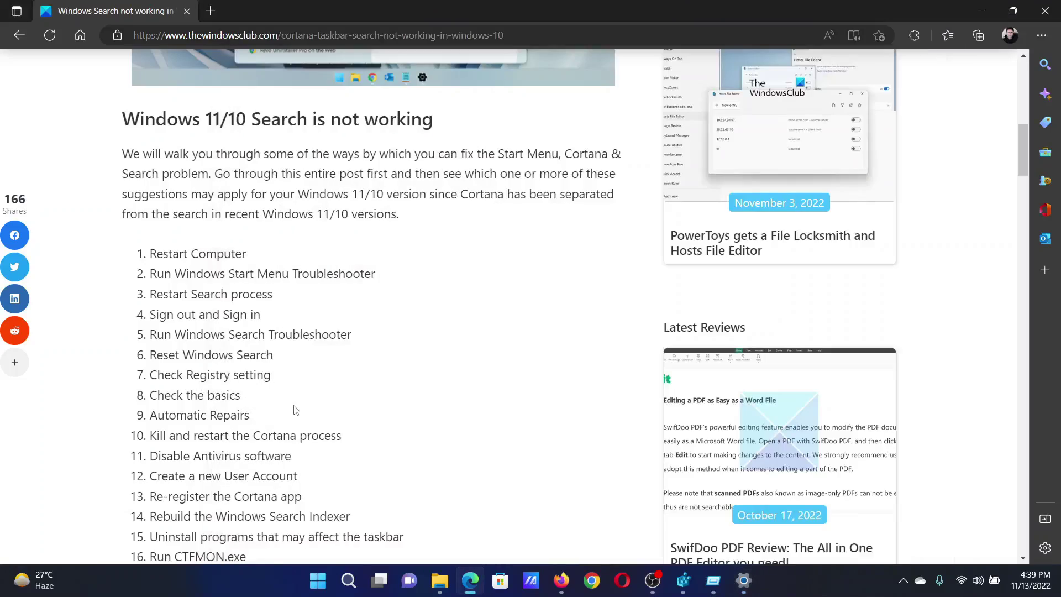
pyautogui.scroll(-8, 294, 409)
pyautogui.scroll(-6, 294, 410)
pyautogui.scroll(1, 295, 410)
pyautogui.scroll(4, 295, 410)
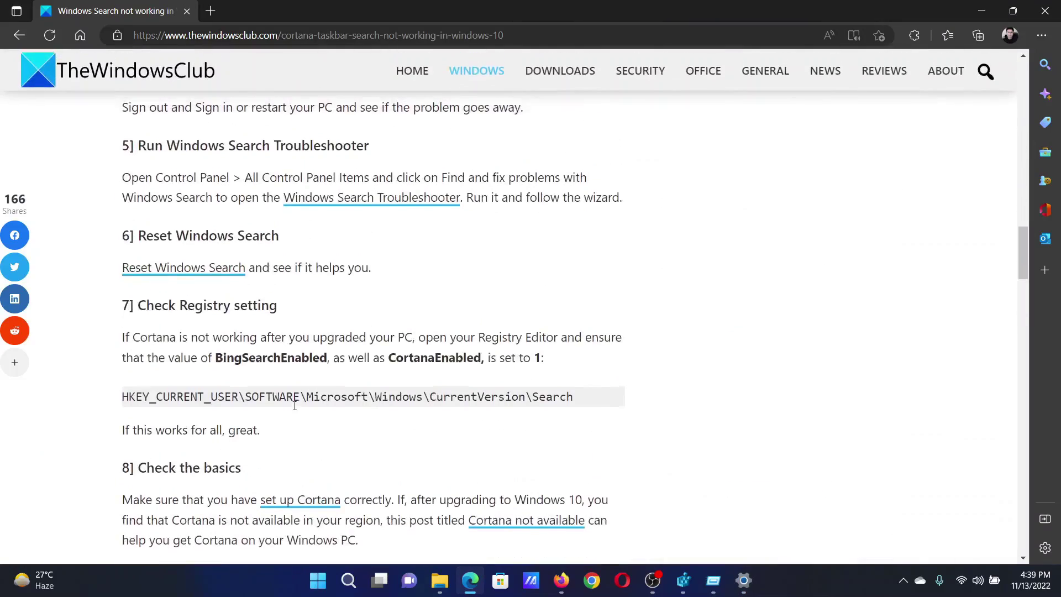
pyautogui.scroll(-1, 294, 406)
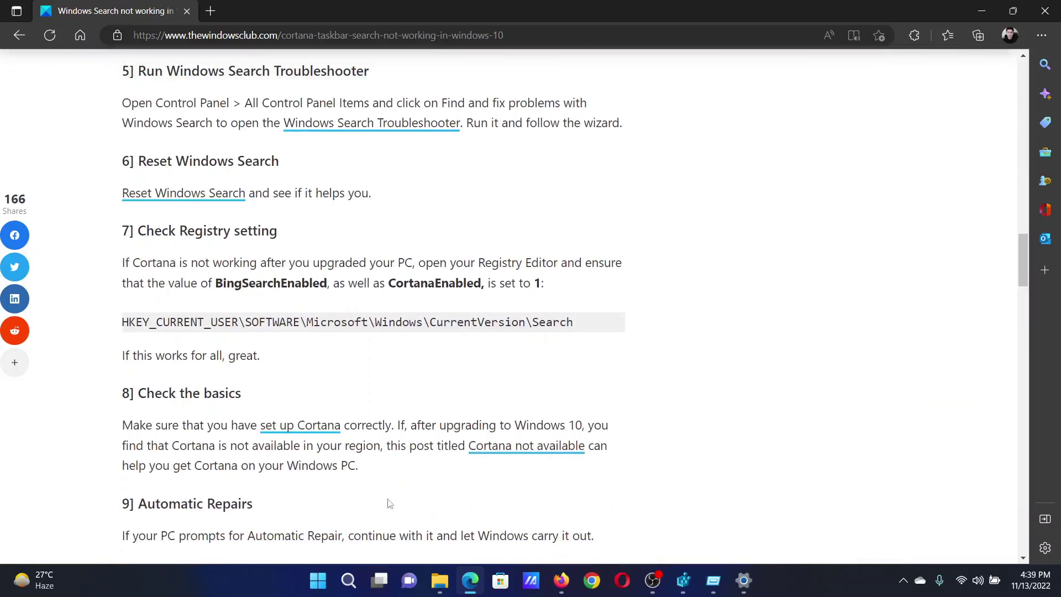
# Step: Launch regedit from the Run dialog to open Registry Editor at the Search key
pyautogui.press('super+r')
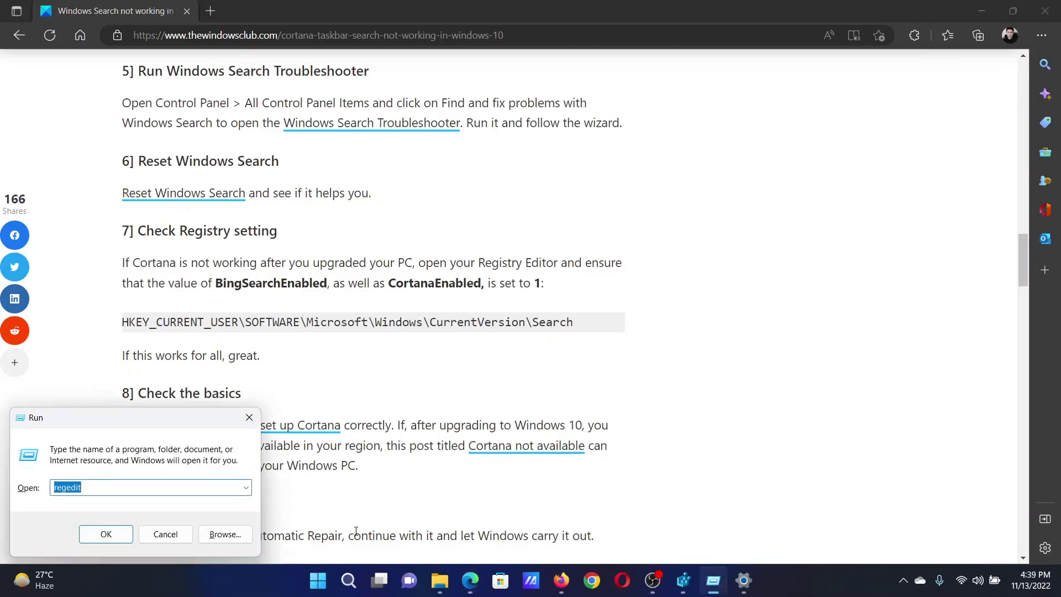
pyautogui.press('End')
pyautogui.click(683, 580)
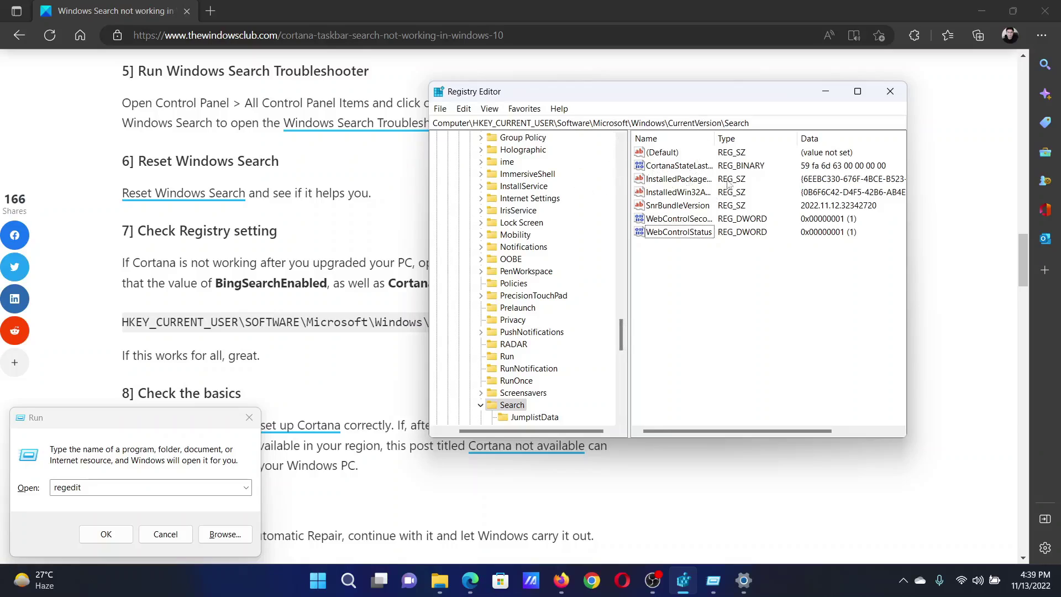
# Step: Copy the name BingSearchEnabled from the article for use in Registry Editor
pyautogui.doubleClick(255, 283)
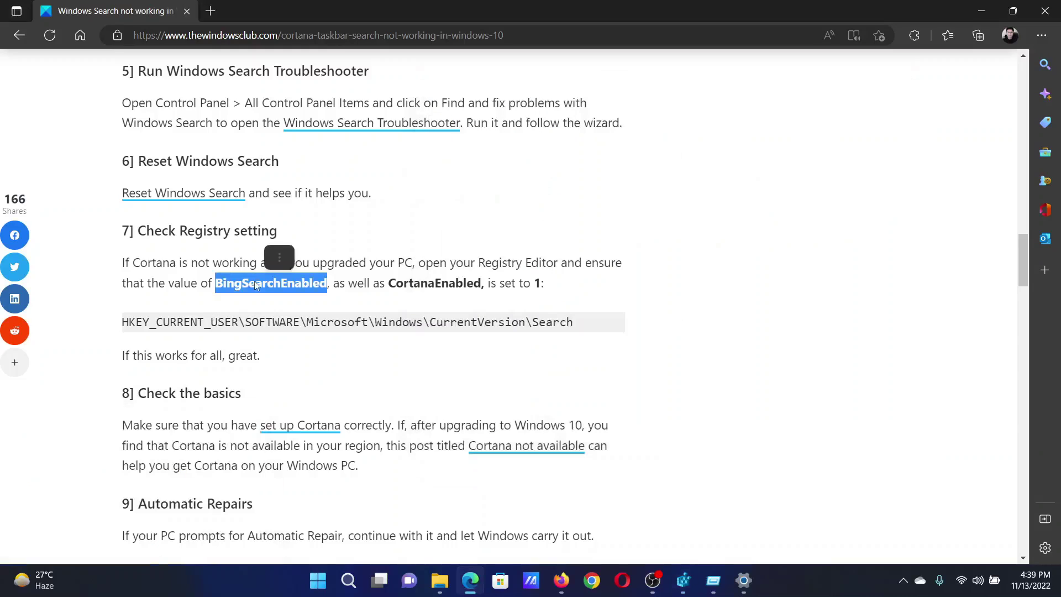
pyautogui.rightClick(249, 283)
pyautogui.click(295, 250)
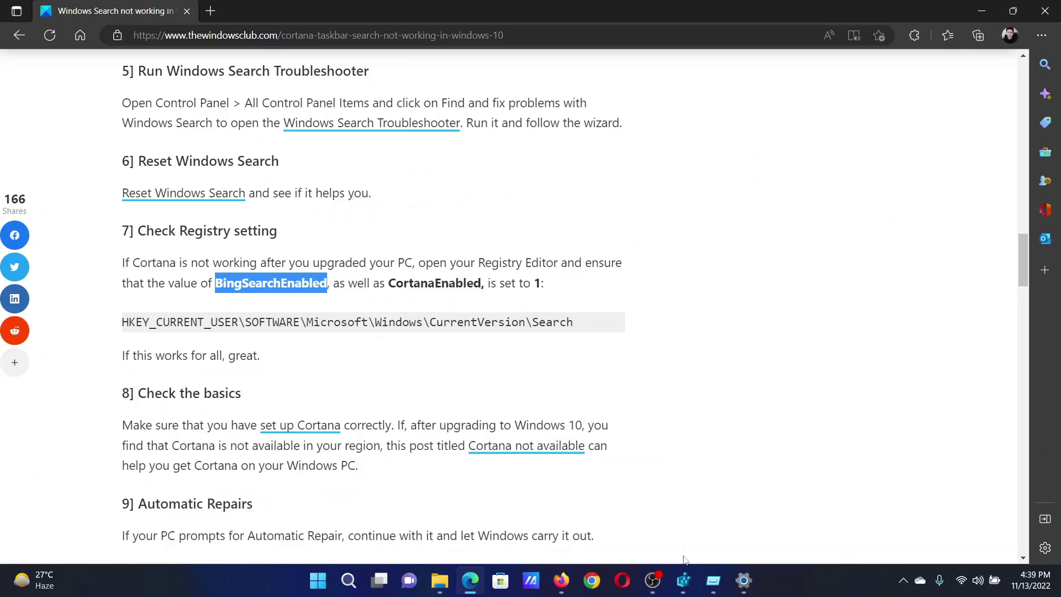
pyautogui.click(683, 579)
# Step: Create a new DWORD (32-bit) value named BingSearchEnabled under the Search key
pyautogui.rightClick(663, 267)
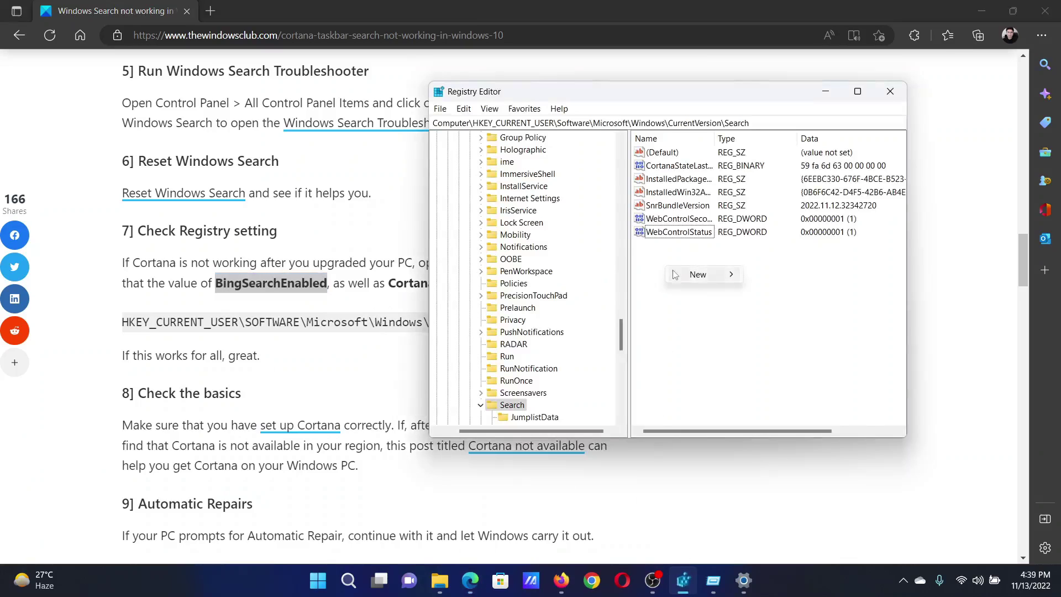
pyautogui.moveTo(698, 274)
pyautogui.click(790, 324)
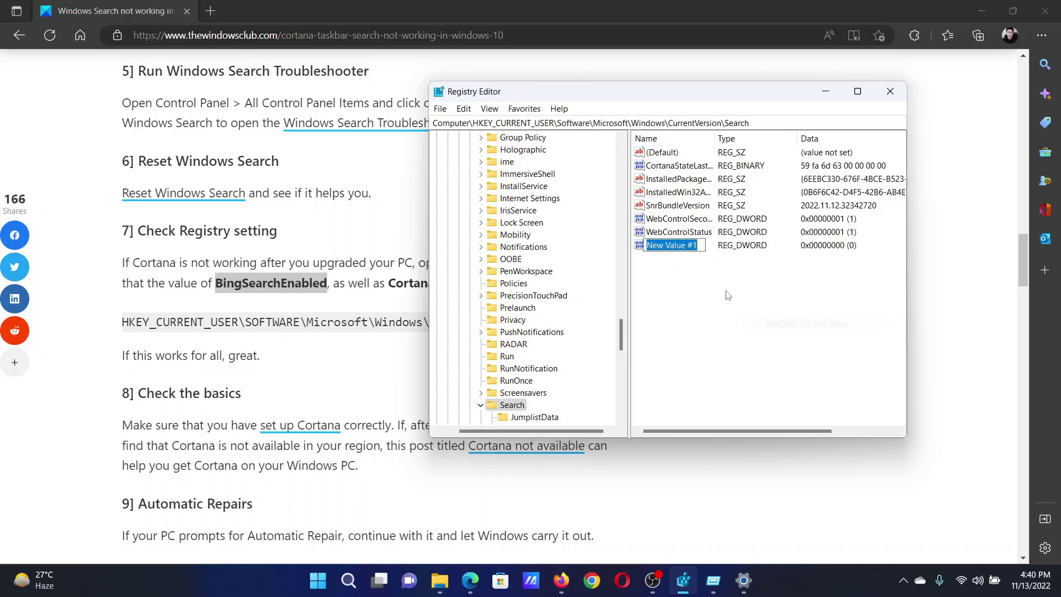
pyautogui.rightClick(676, 247)
pyautogui.click(706, 303)
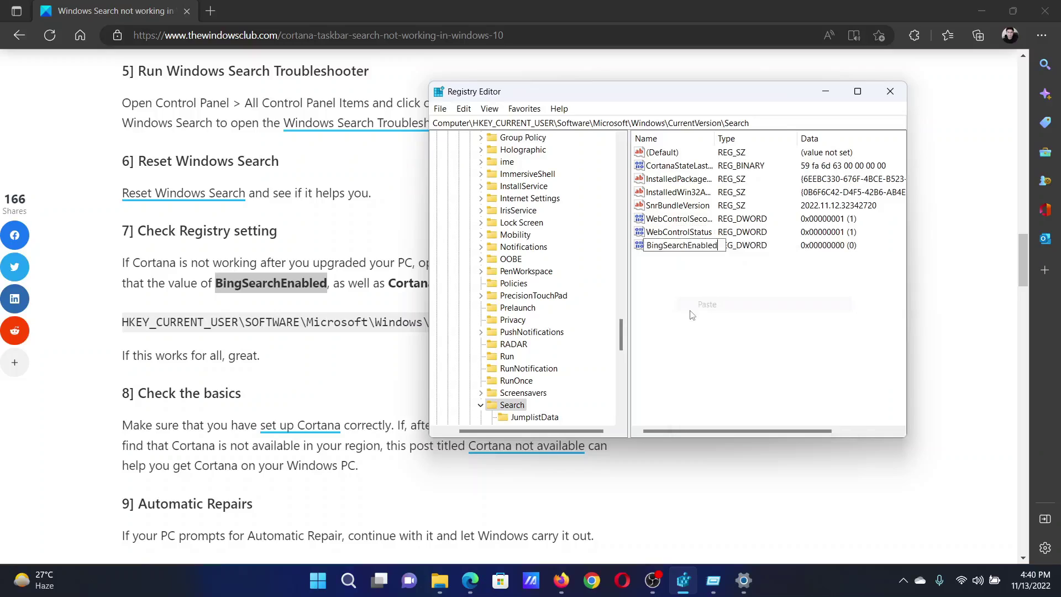
pyautogui.press('Return')
# Step: Set BingSearchEnabled's value data to 1
pyautogui.doubleClick(660, 249)
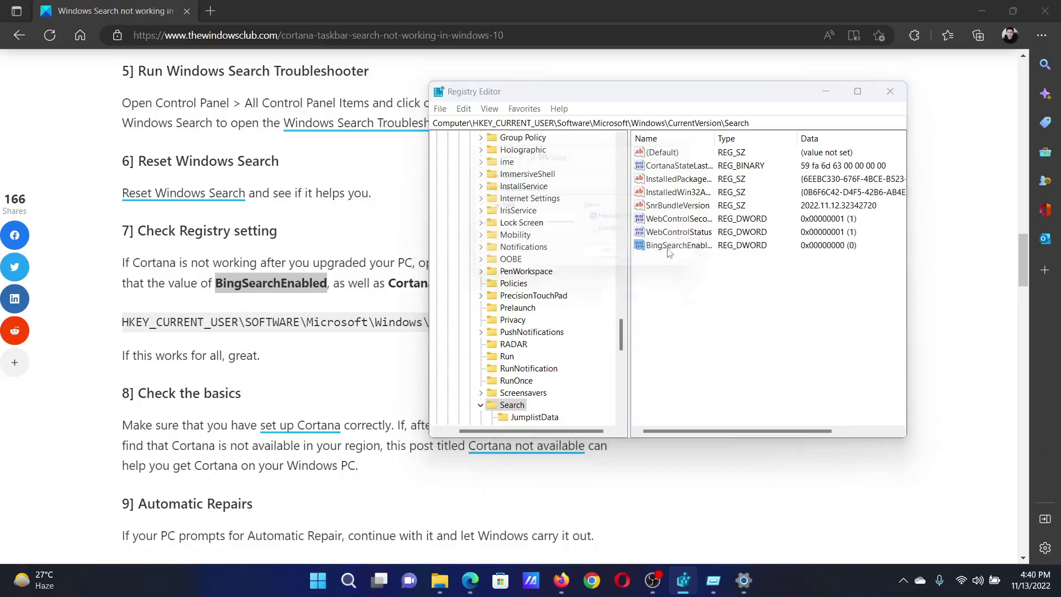
pyautogui.write('1')
pyautogui.click(674, 259)
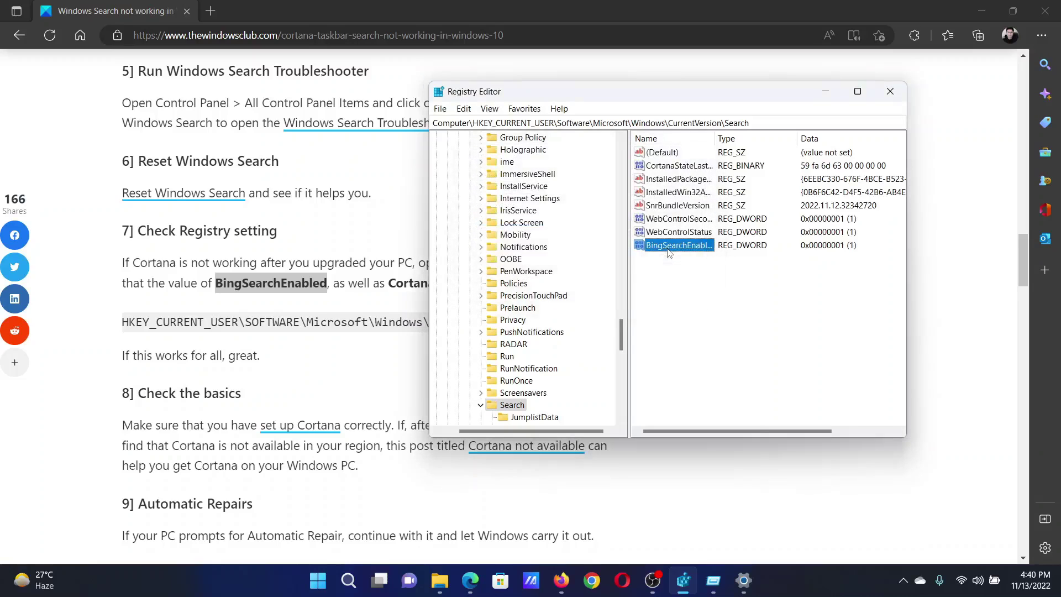
pyautogui.click(479, 21)
# Step: Copy the name CortanaEnabled from the article for use in Registry Editor
pyautogui.doubleClick(434, 283)
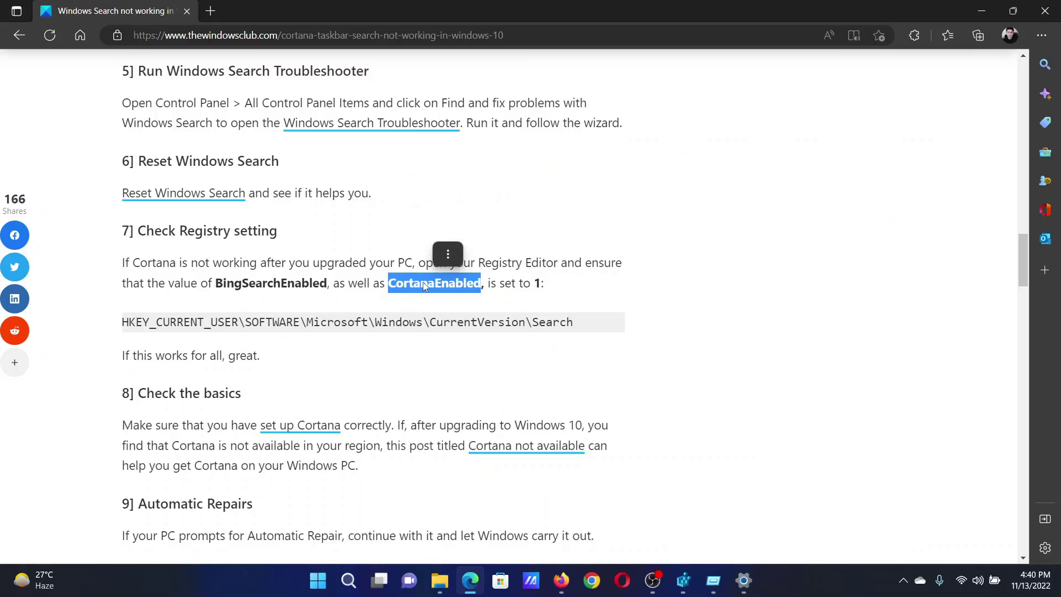
pyautogui.rightClick(434, 282)
pyautogui.click(480, 246)
pyautogui.click(687, 580)
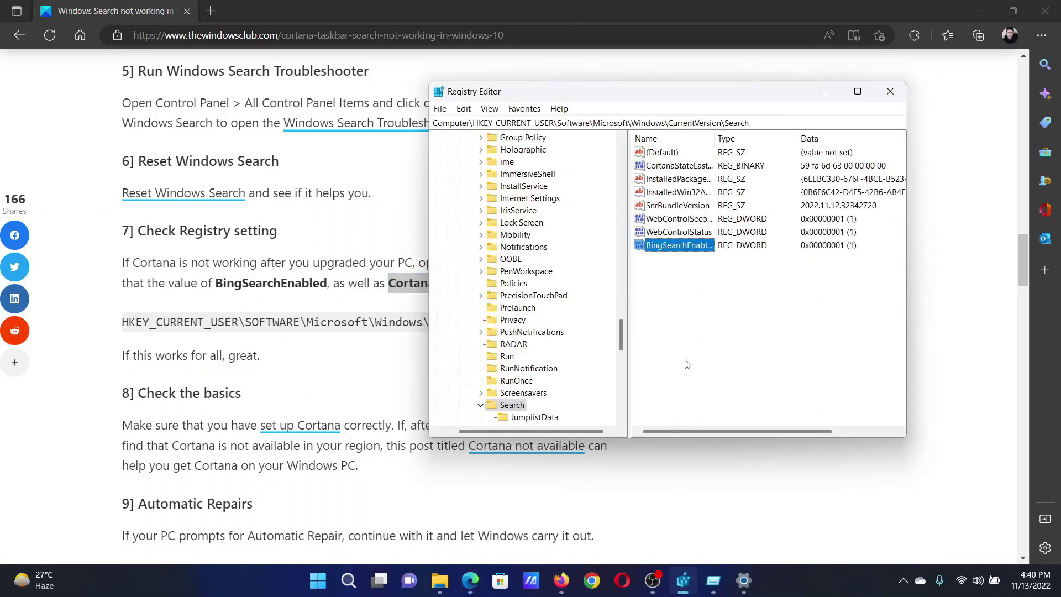
# Step: Create another DWORD (32-bit) value named CortanaEnabled under the Search key
pyautogui.rightClick(700, 309)
pyautogui.moveTo(734, 315)
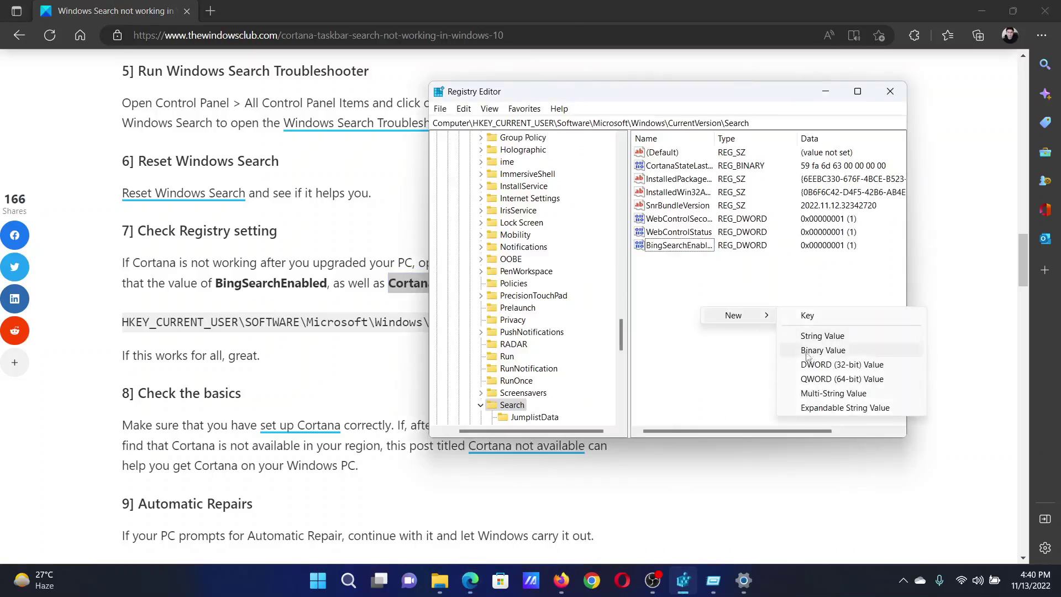
pyautogui.click(834, 371)
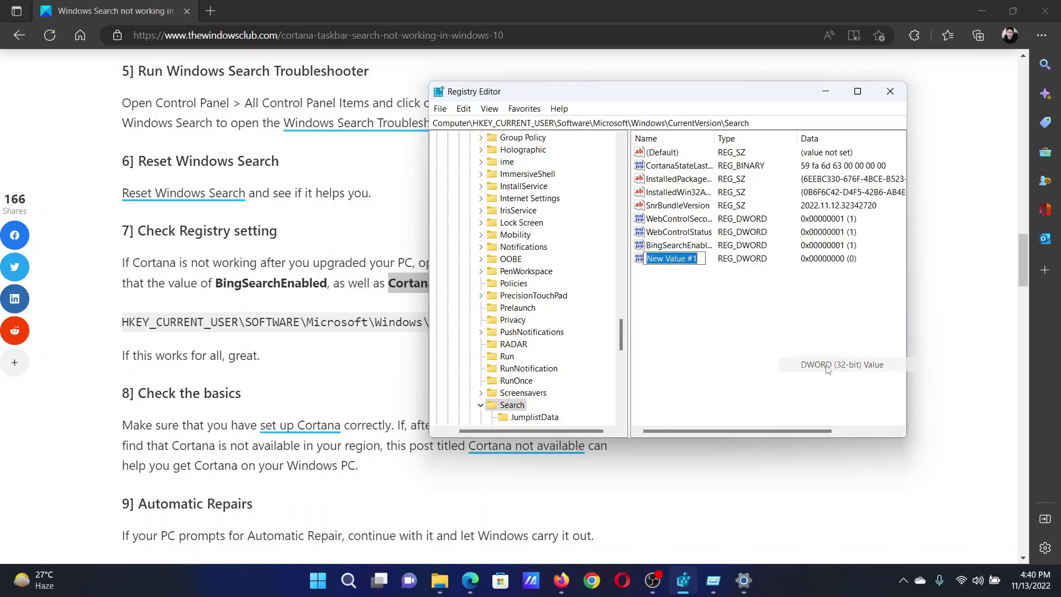
pyautogui.rightClick(671, 259)
pyautogui.click(700, 313)
pyautogui.press('Return')
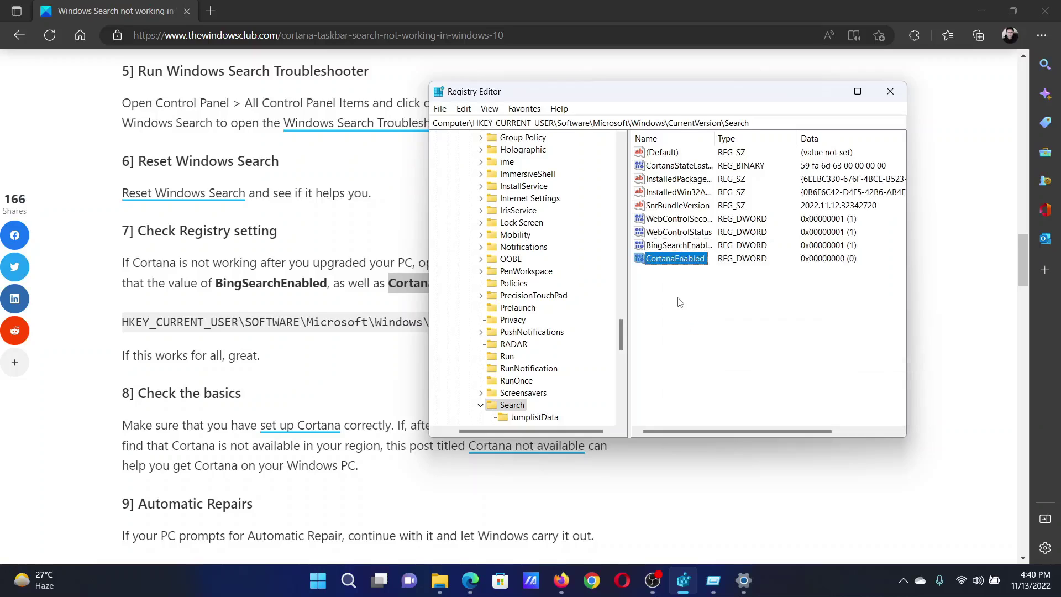
# Step: Set CortanaEnabled's value data to 1
pyautogui.doubleClick(678, 259)
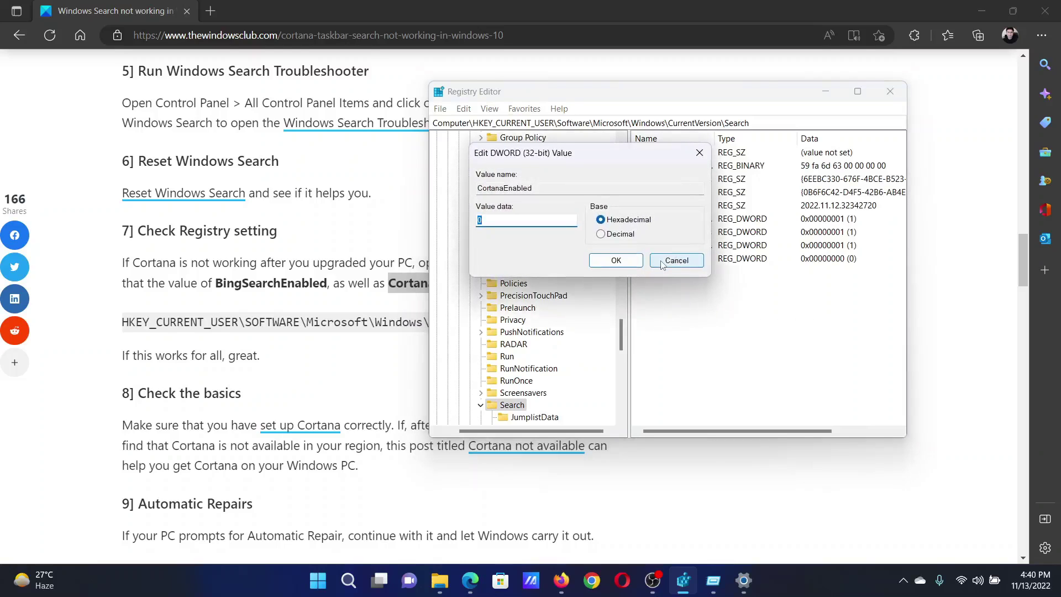
pyautogui.write('1')
pyautogui.press('Return')
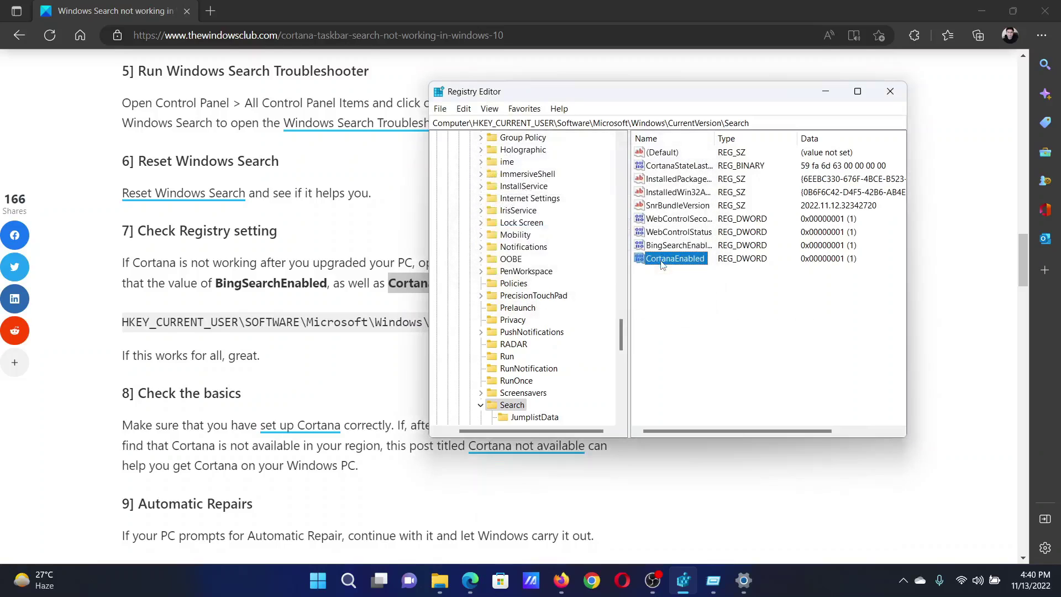
pyautogui.click(326, 238)
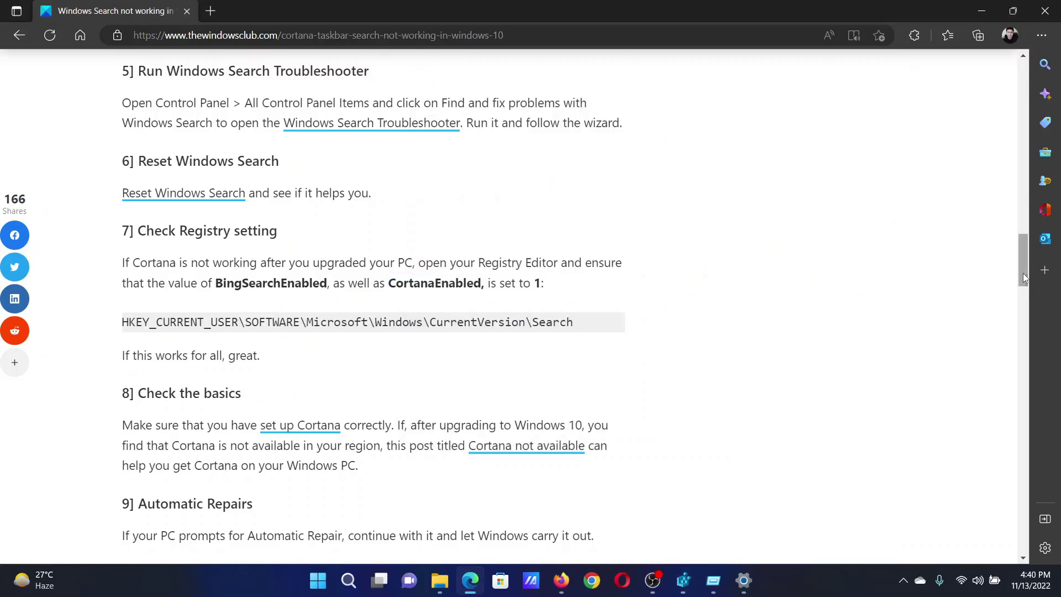
pyautogui.moveTo(1024, 274); pyautogui.dragTo(1025, 67)
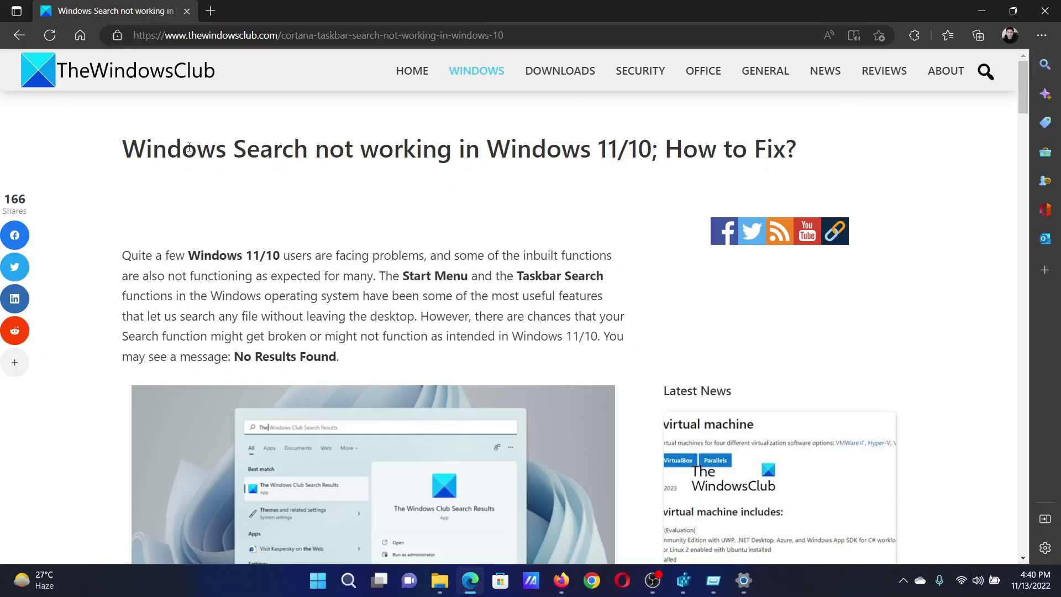
# Step: Highlight part of the article title at the top of the page
pyautogui.moveTo(196, 149); pyautogui.dragTo(518, 149)
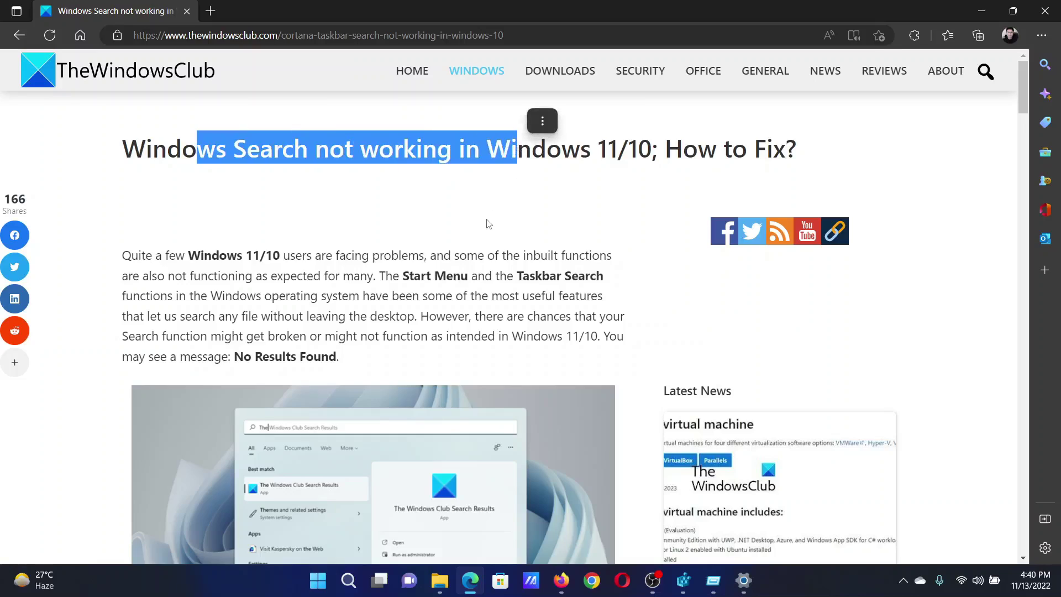